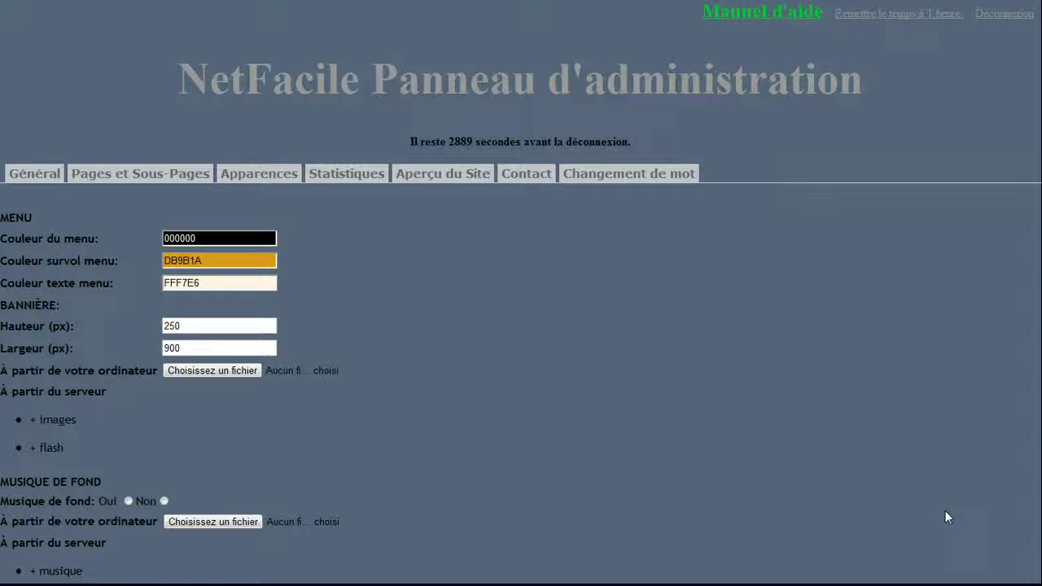
- Change the menu colour to the dark olive shade 33330B
left_click(236, 243)
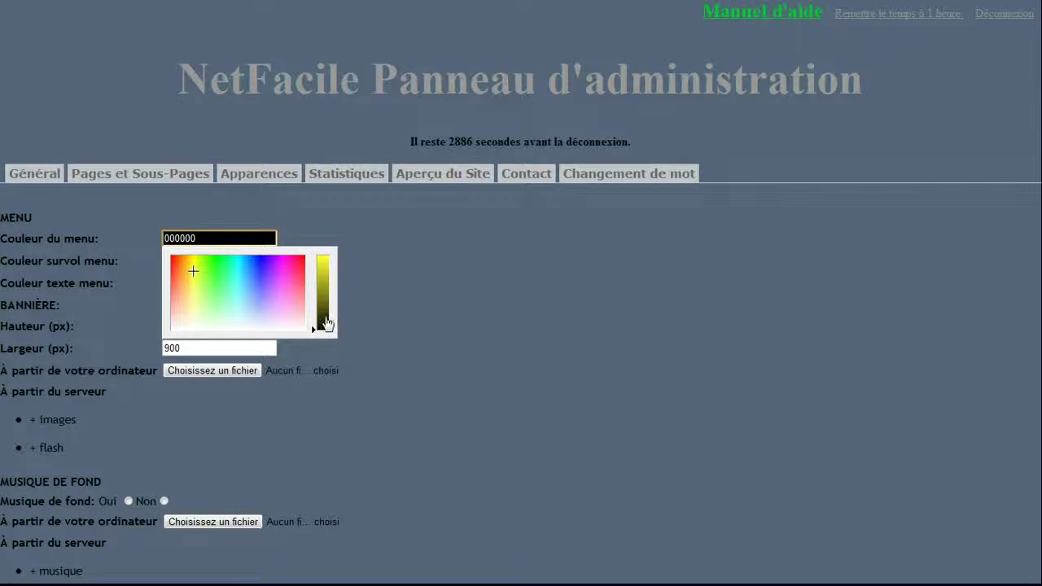
left_click_drag(322, 323, 325, 317)
left_click(388, 310)
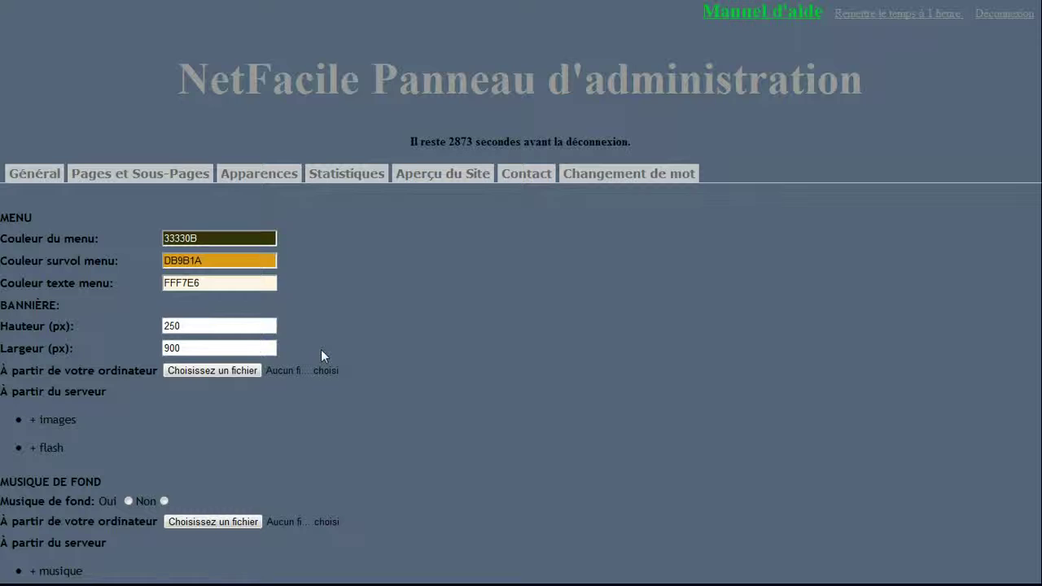
- Review the remaining general settings: banner, background music, background colours, contact form, meta tags and box configuration
scroll(321, 350, "down", 4)
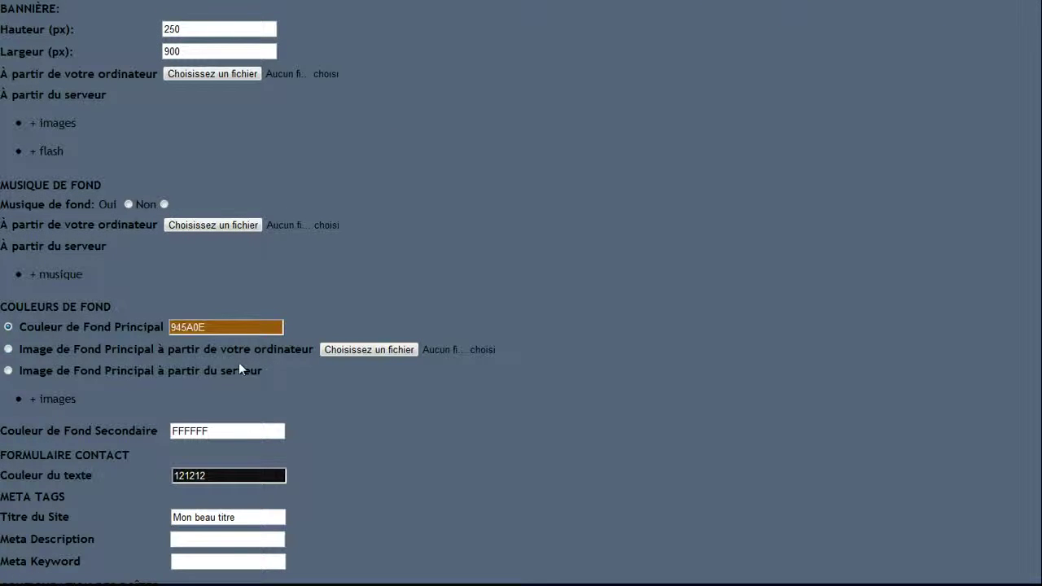
scroll(239, 364, "down", 3)
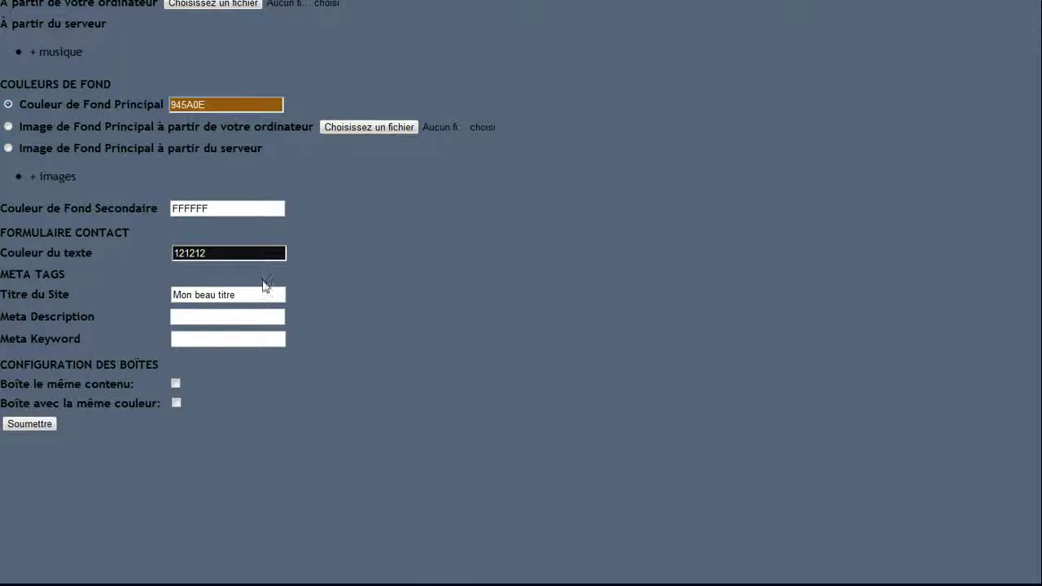
left_click(183, 317)
left_click(181, 340)
scroll(257, 285, "up", 4)
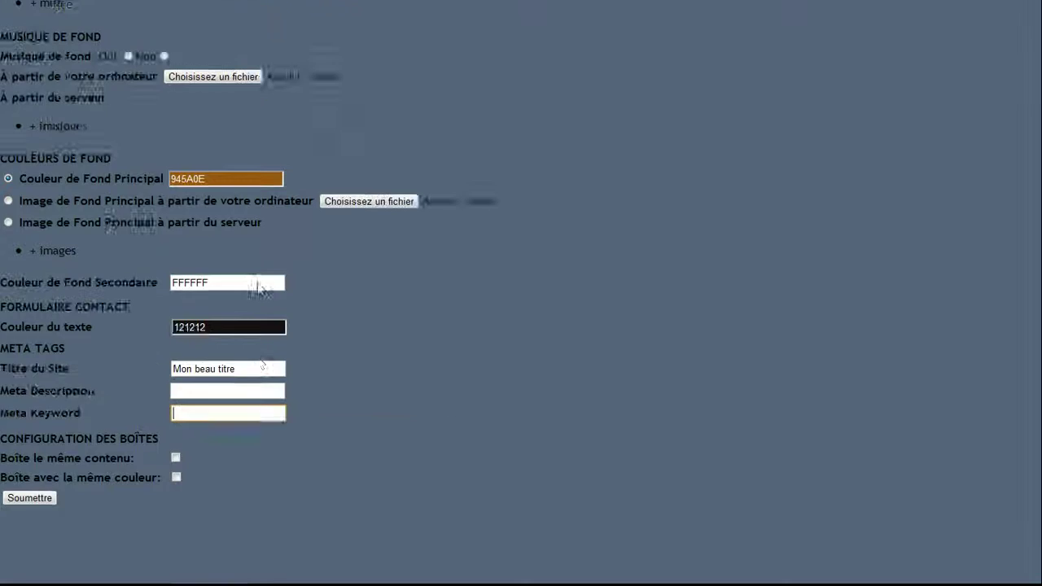
scroll(257, 282, "up", 3)
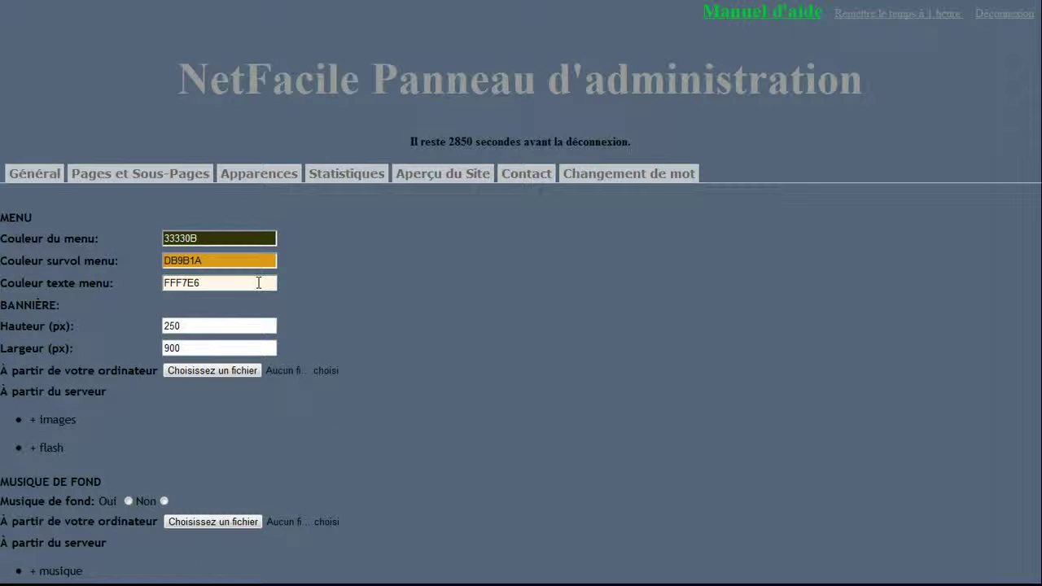
- Rename the first sub-page of Page1 (Acceuil) to "Titre" in the pages and sub-pages settings and submit the form
left_click(139, 177)
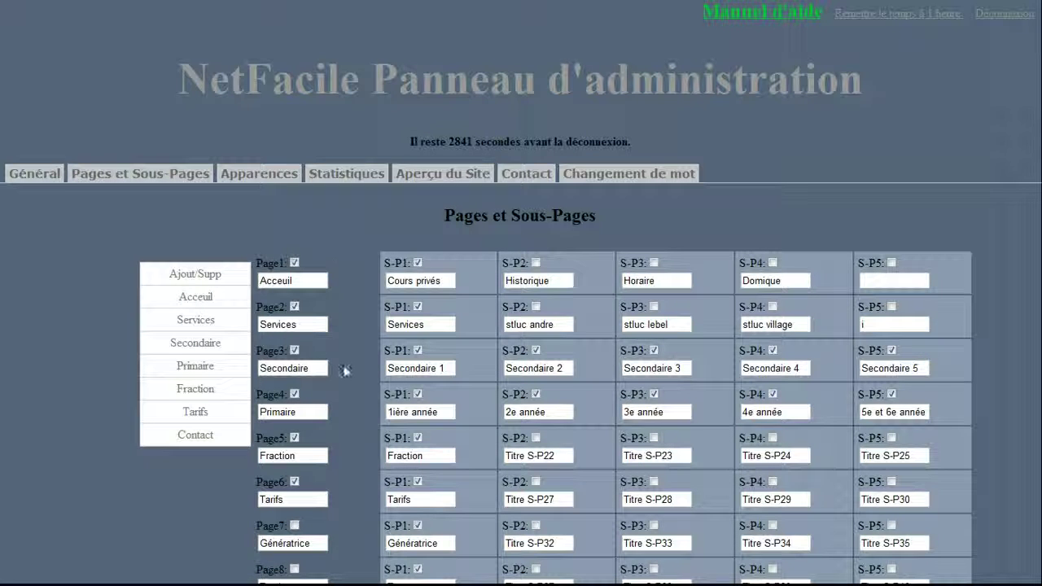
left_click(448, 281)
left_click_drag(448, 281, 384, 282)
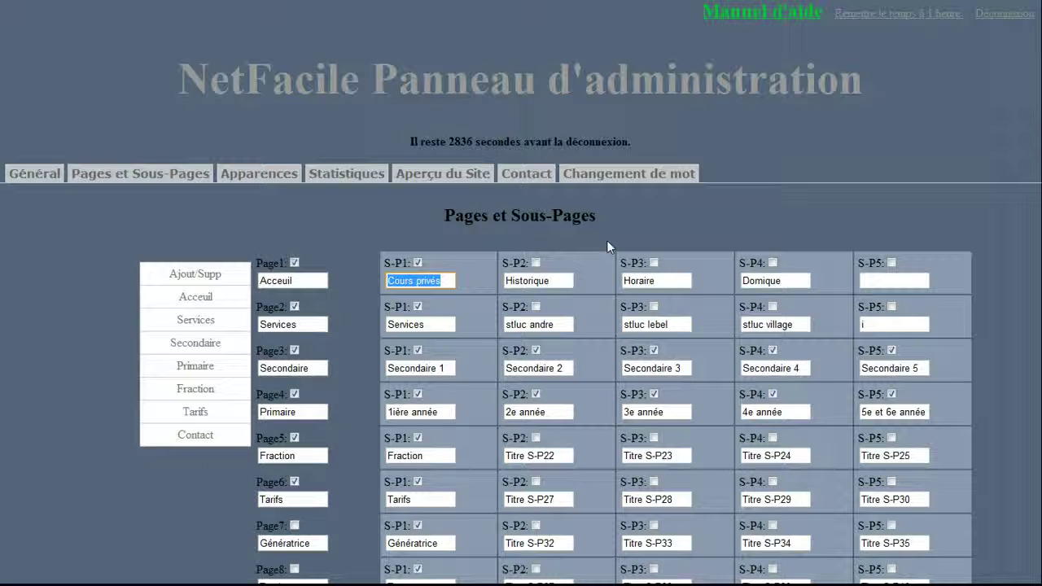
type("Titre")
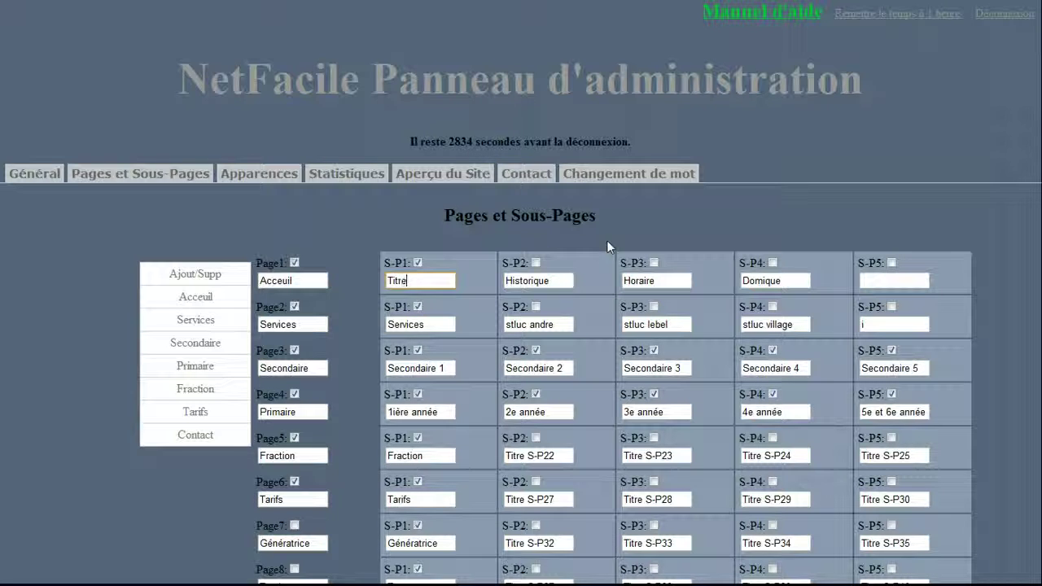
scroll(607, 240, "down", 3)
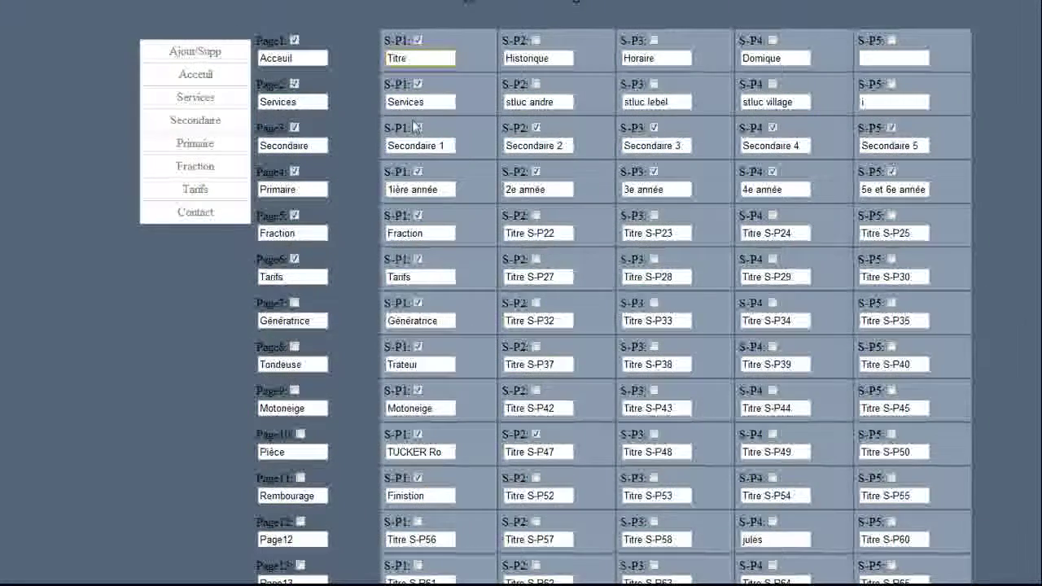
scroll(416, 130, "down", 5)
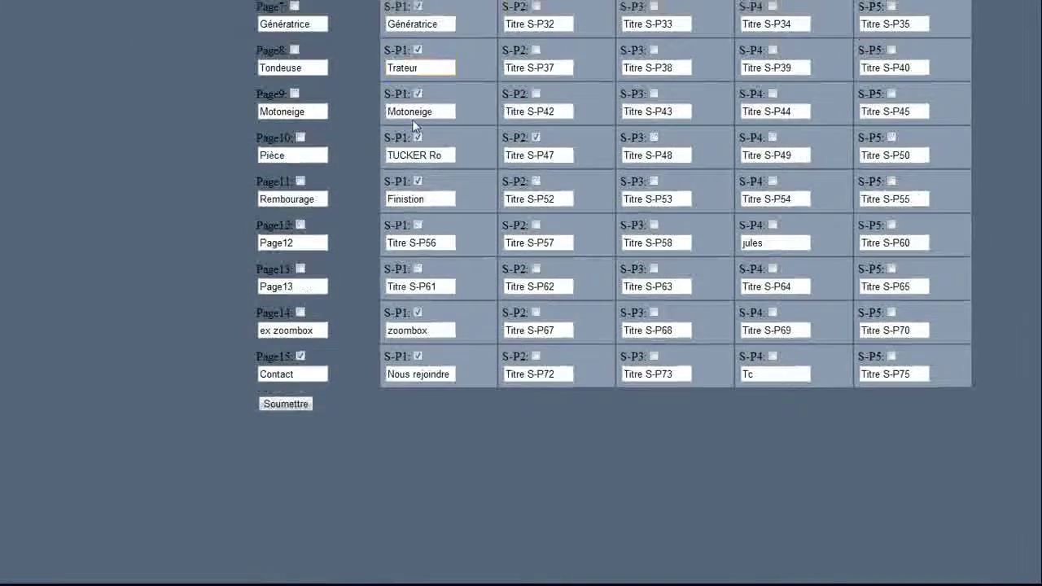
left_click(286, 406)
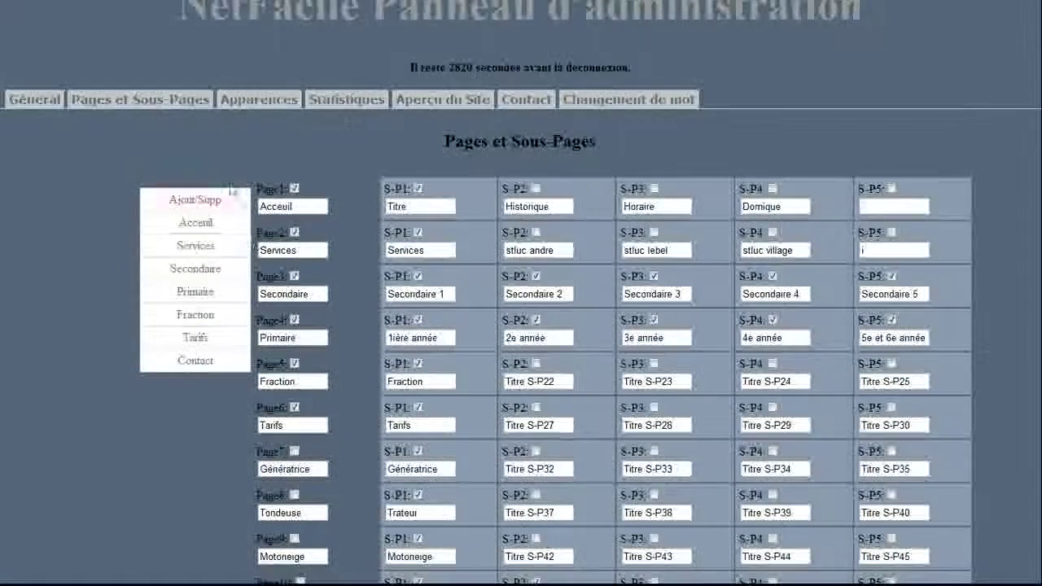
- Open the content of Boite 5 on the Titre sub-page under Acceuil for editing
left_click(151, 103)
mouse_move(242, 228)
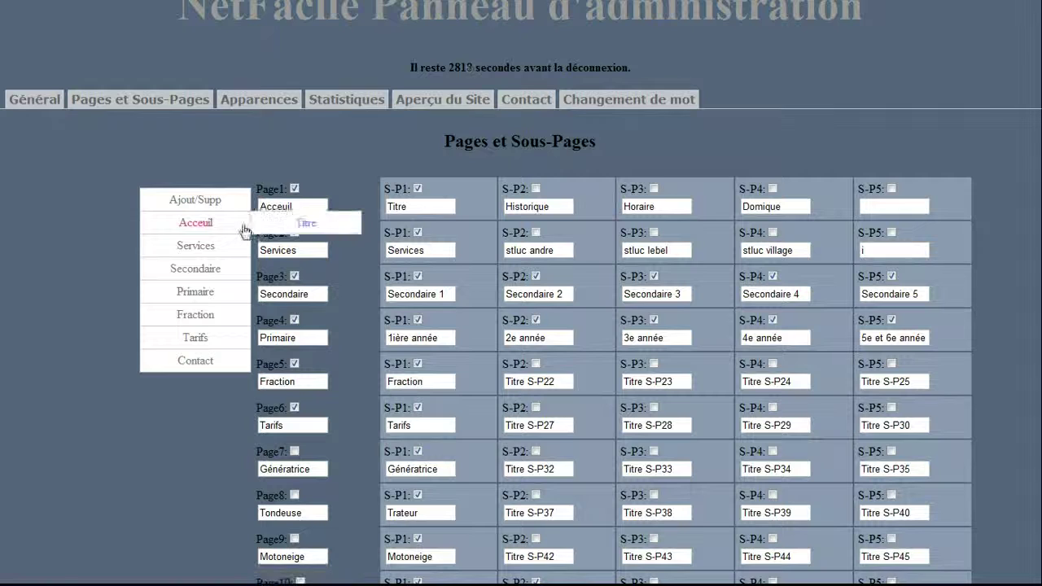
left_click(287, 225)
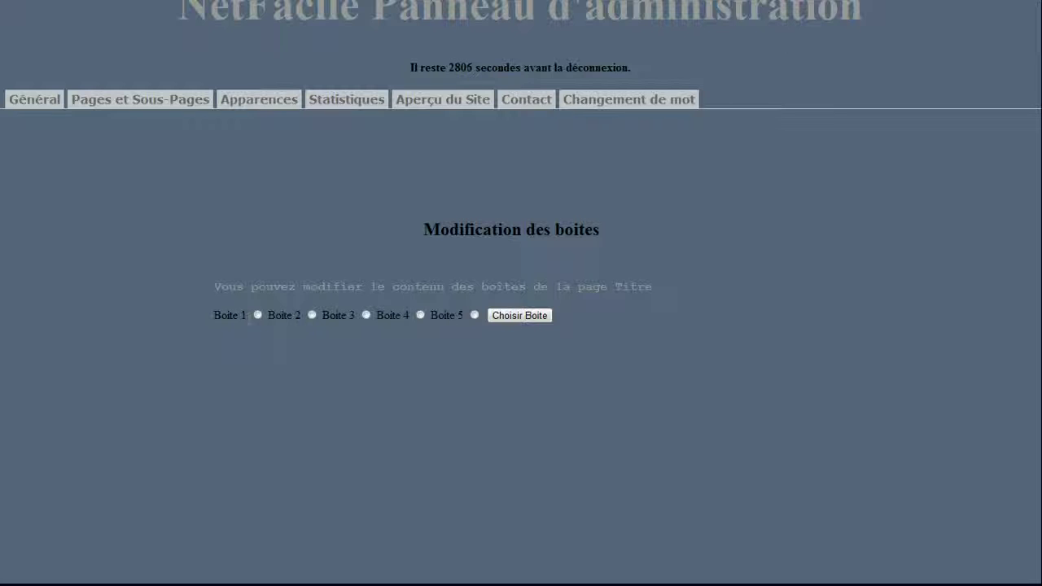
left_click(475, 315)
left_click(514, 318)
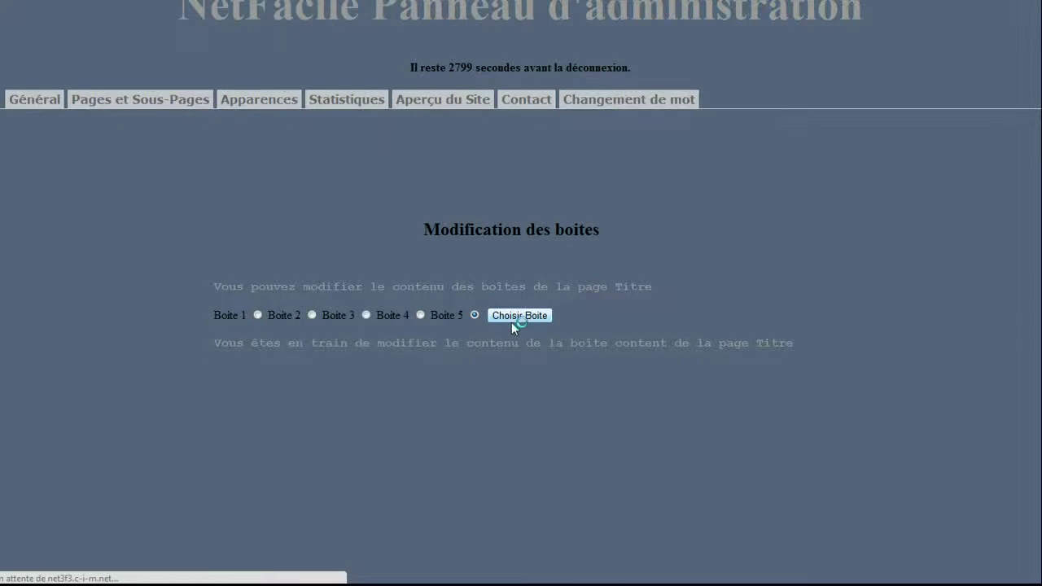
scroll(509, 354, "down", 4)
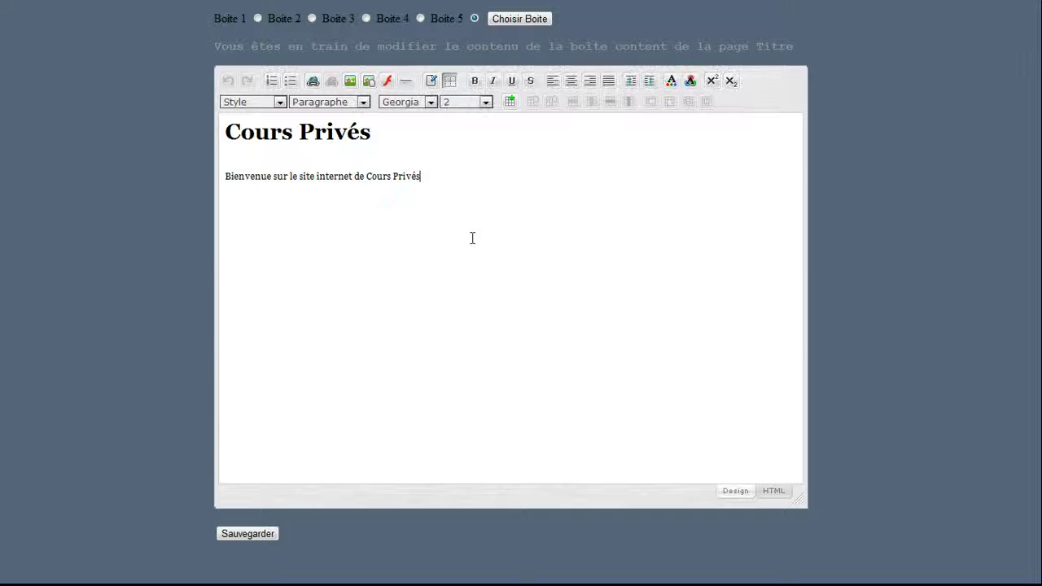
- Open the image file manager from the Boite 5 content editor
scroll(496, 268, "up", 2)
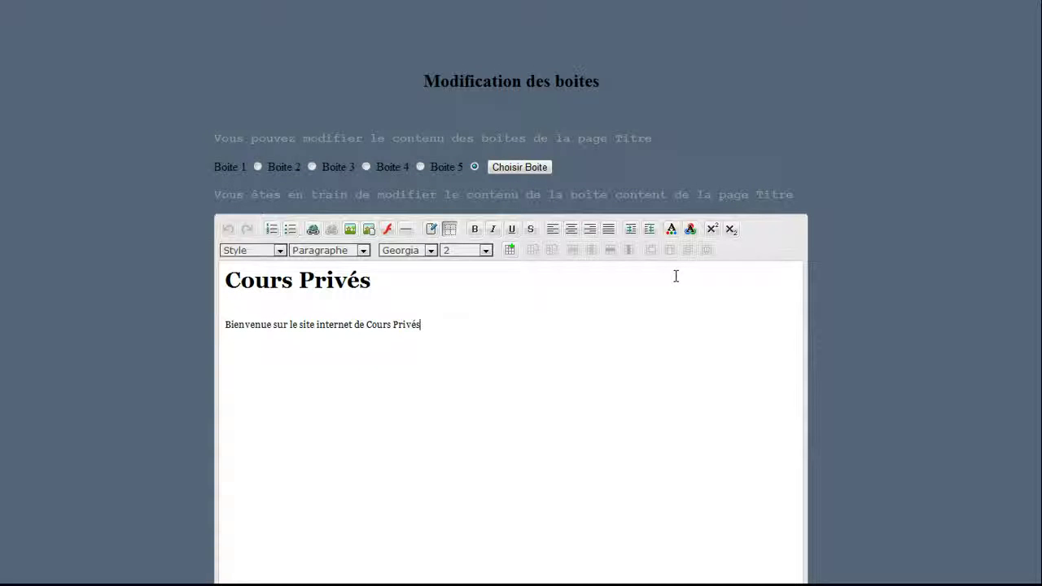
scroll(676, 276, "down", 2)
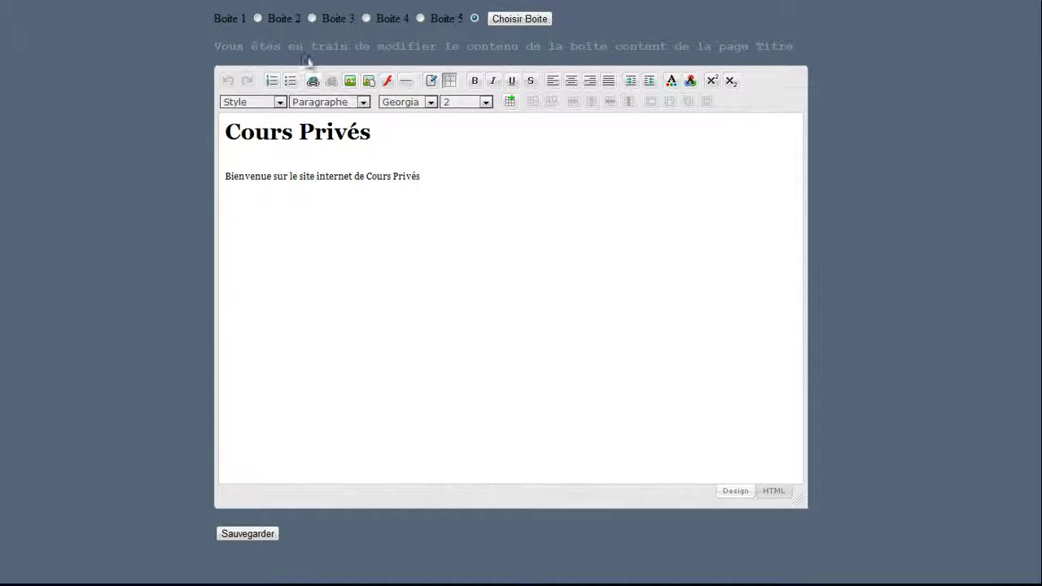
left_click(354, 84)
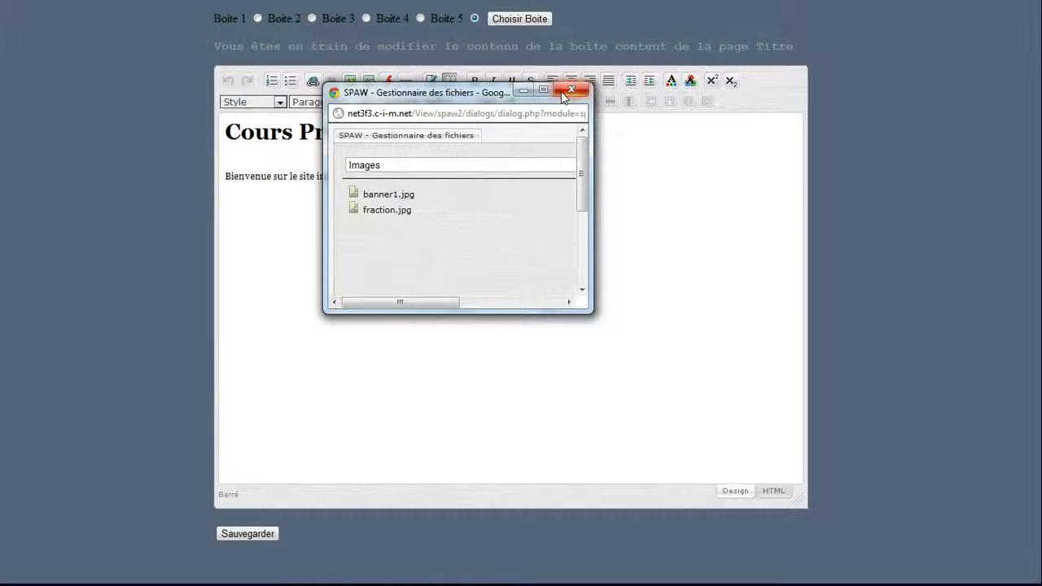
scroll(542, 151, "down", 3)
scroll(586, 201, "up", 3)
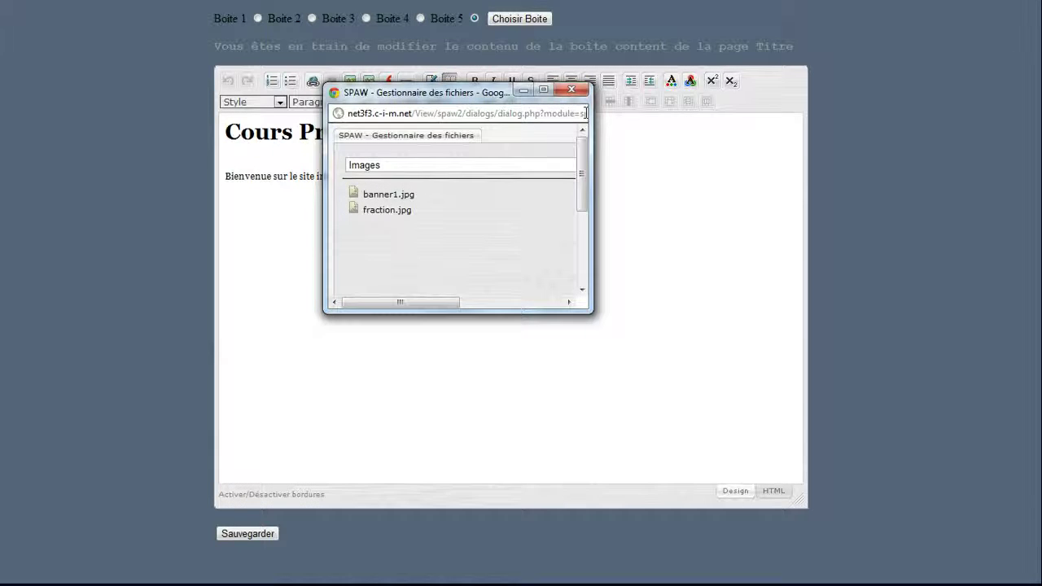
scroll(552, 214, "down", 3)
left_click(541, 250)
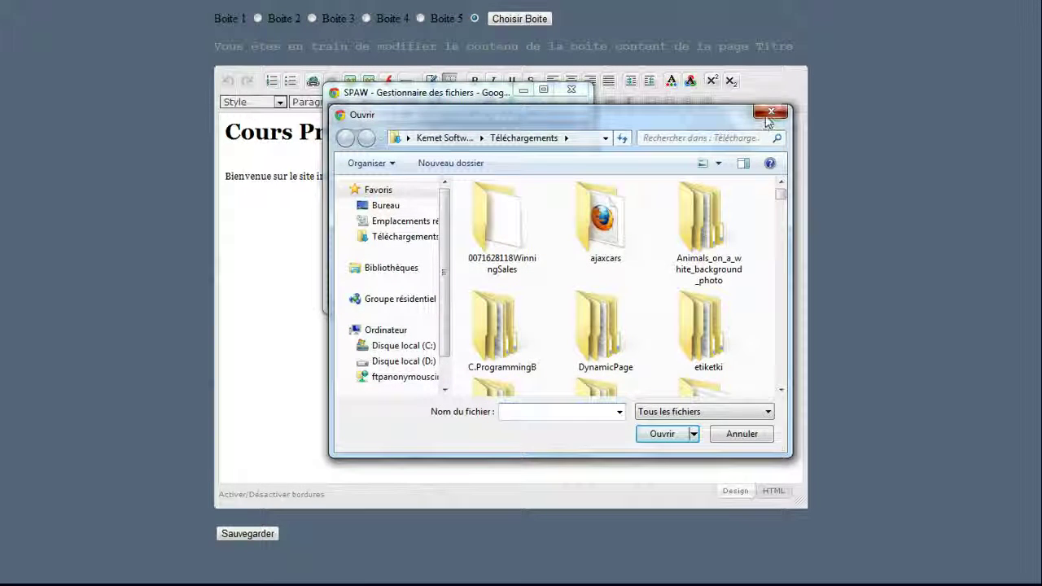
left_click(769, 112)
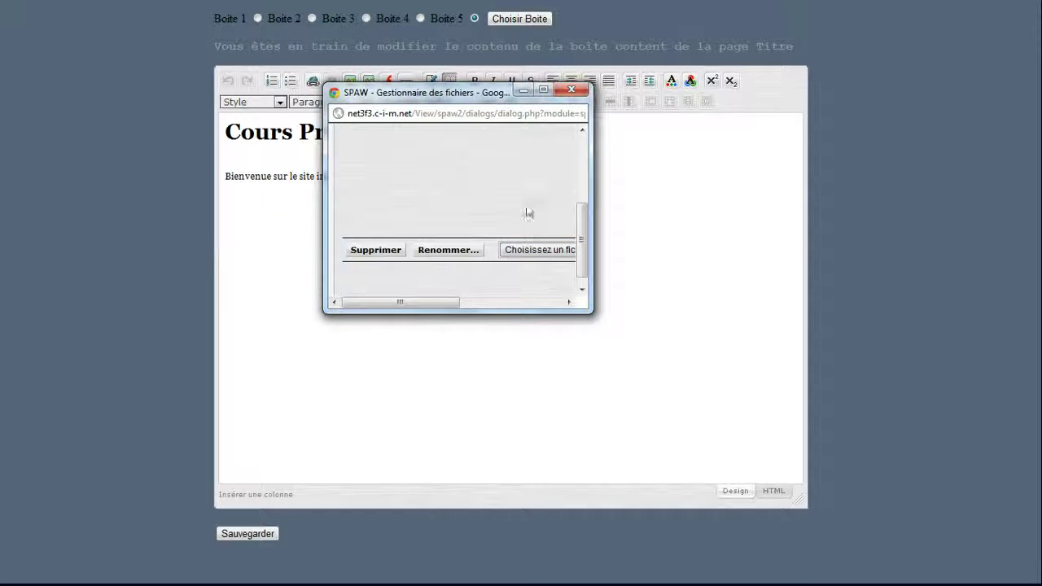
scroll(526, 214, "up", 3)
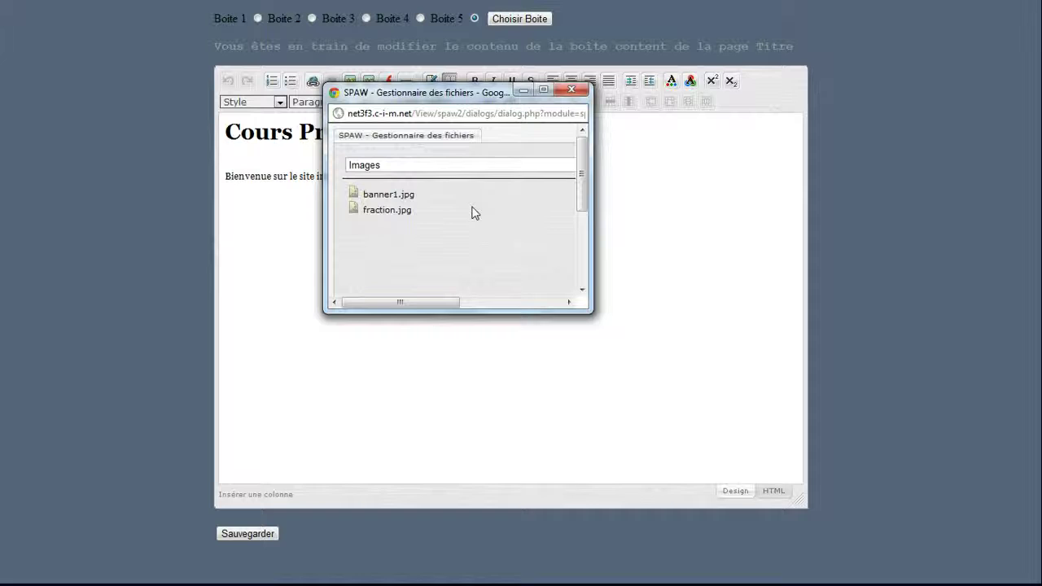
- Insert the image banner1.jpg into the Boite 5 content below the welcome text and save the box
left_click(407, 195)
left_click_drag(419, 302, 507, 301)
scroll(472, 279, "down", 2)
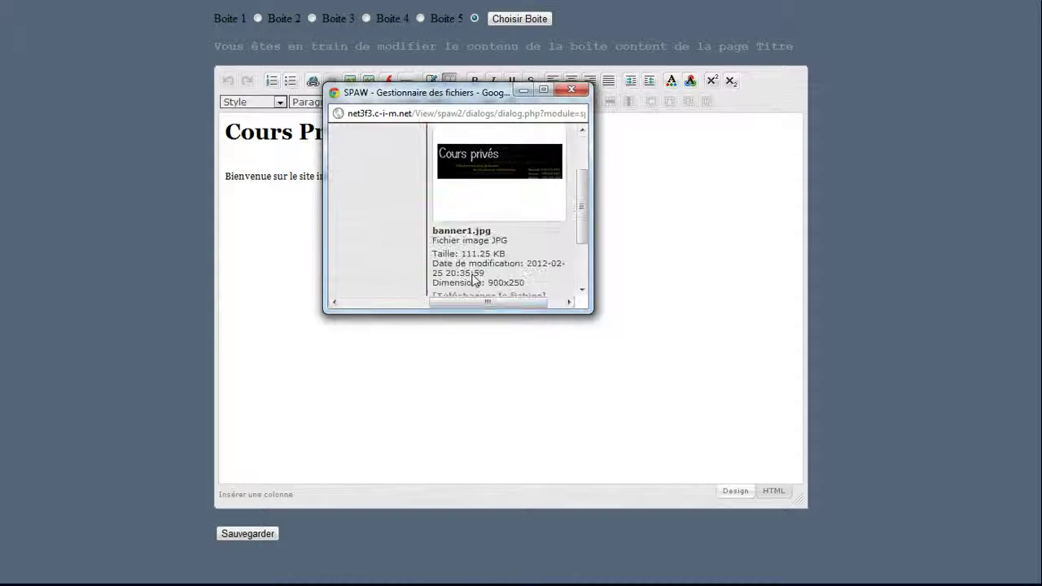
scroll(472, 279, "down", 2)
left_click(522, 261)
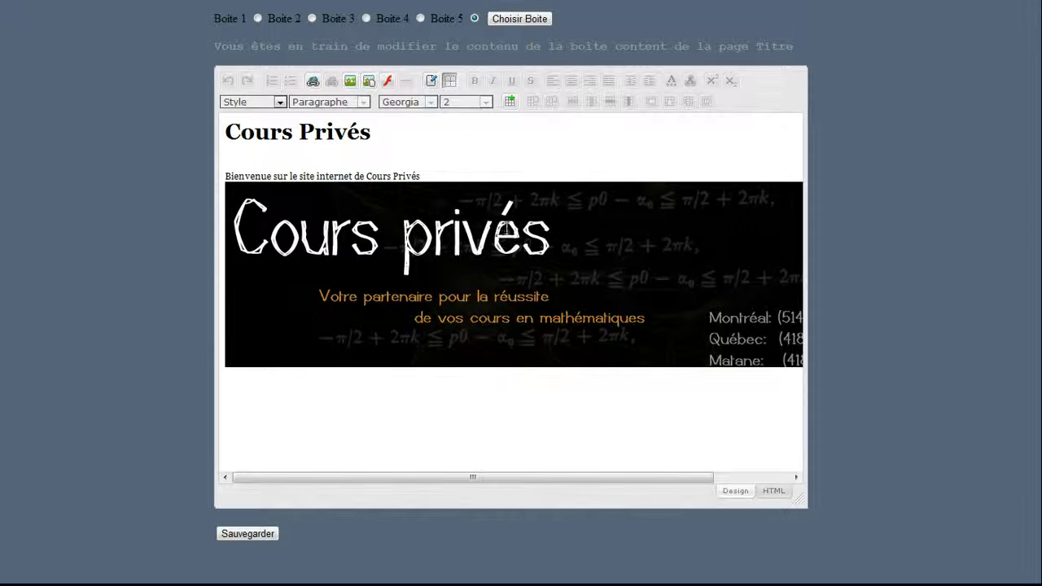
left_click(254, 535)
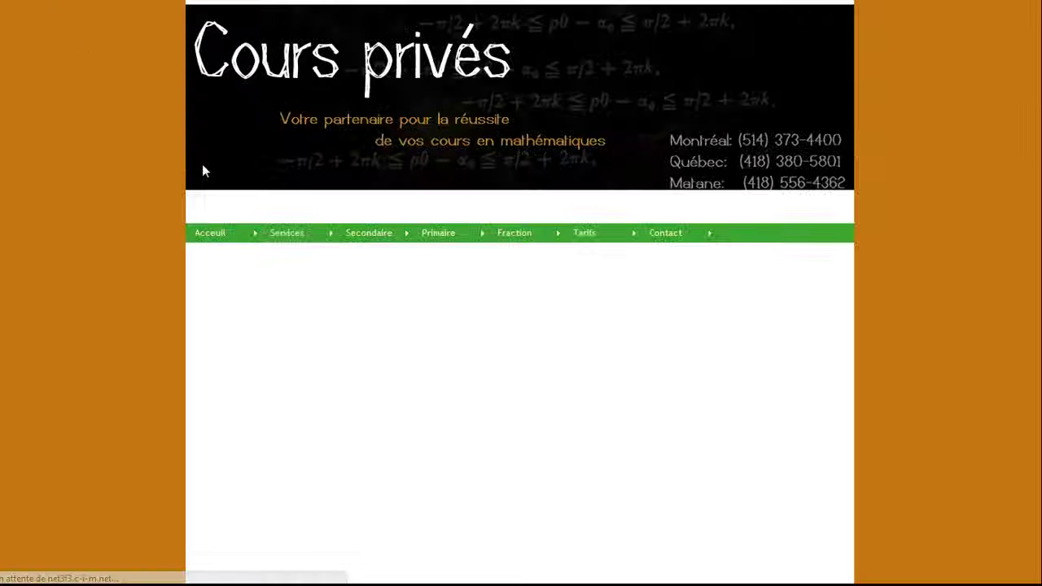
- View the Acceuil page on the website to check the edited content and its image
mouse_move(220, 231)
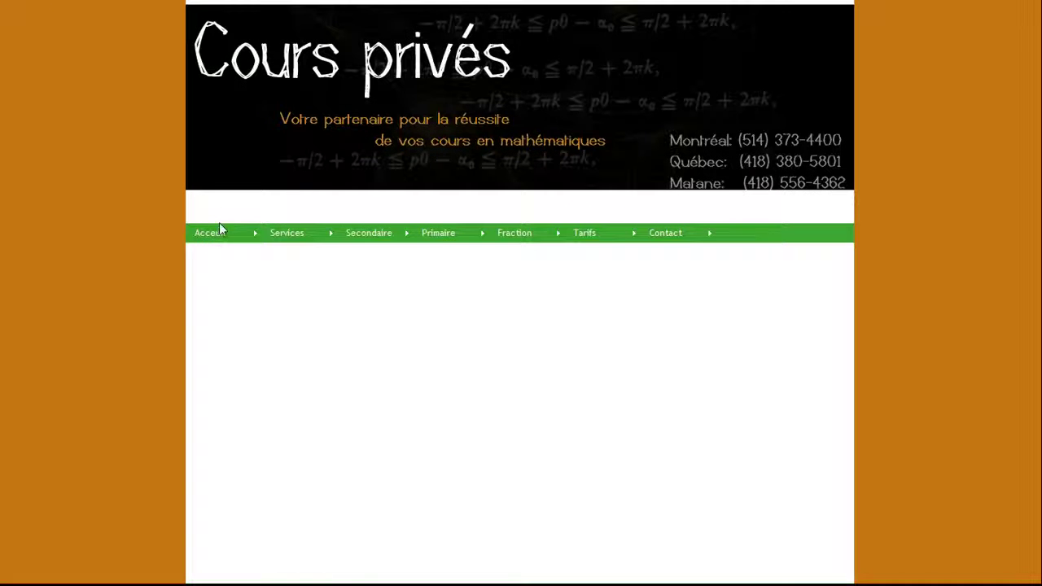
left_click(220, 250)
scroll(222, 249, "down", 1)
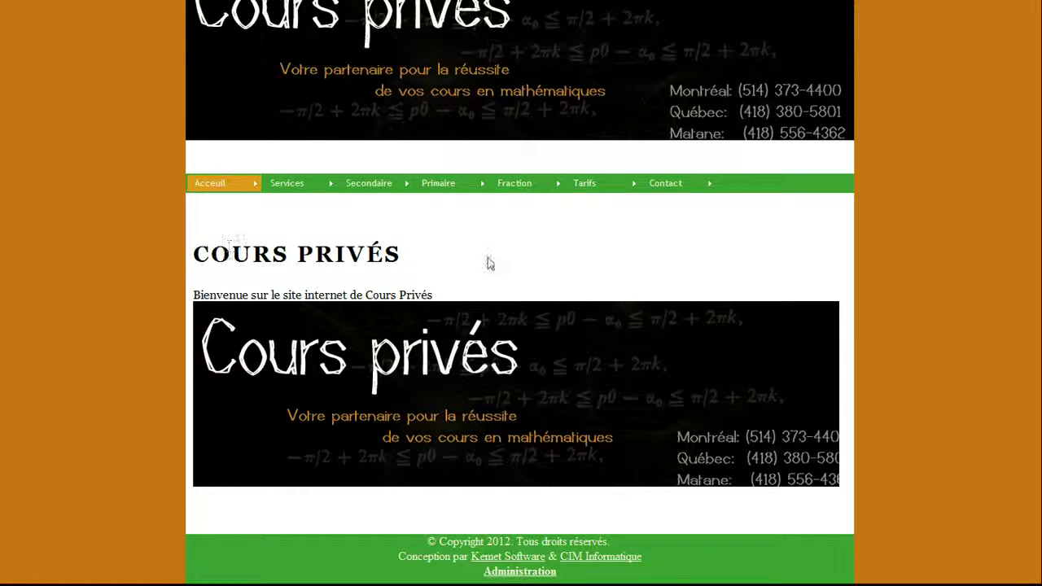
- Return to the administration panel, set the site's appearance to Apparence 1 and save it
mouse_move(221, 203)
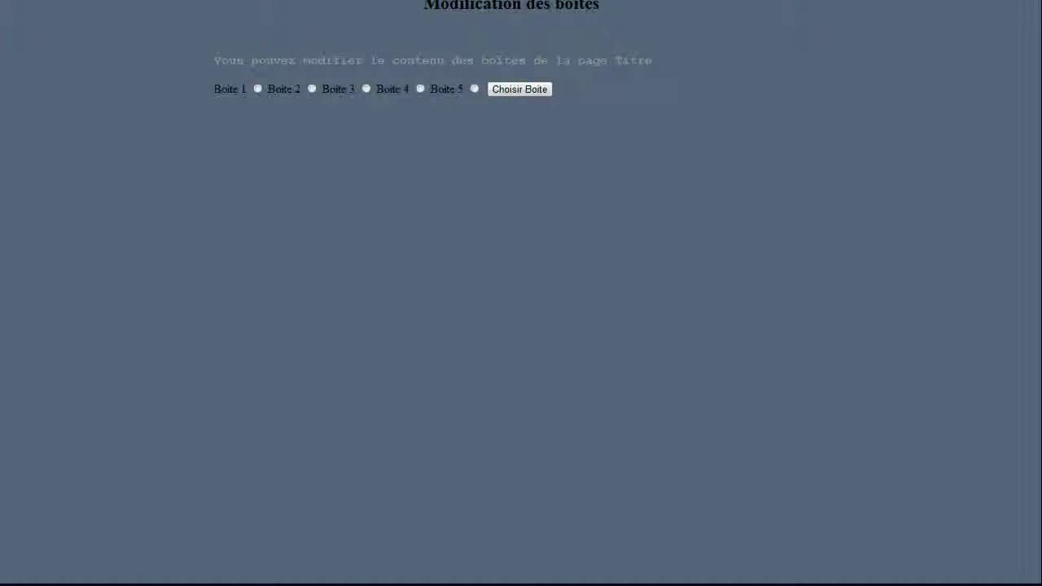
scroll(381, 82, "up", 3)
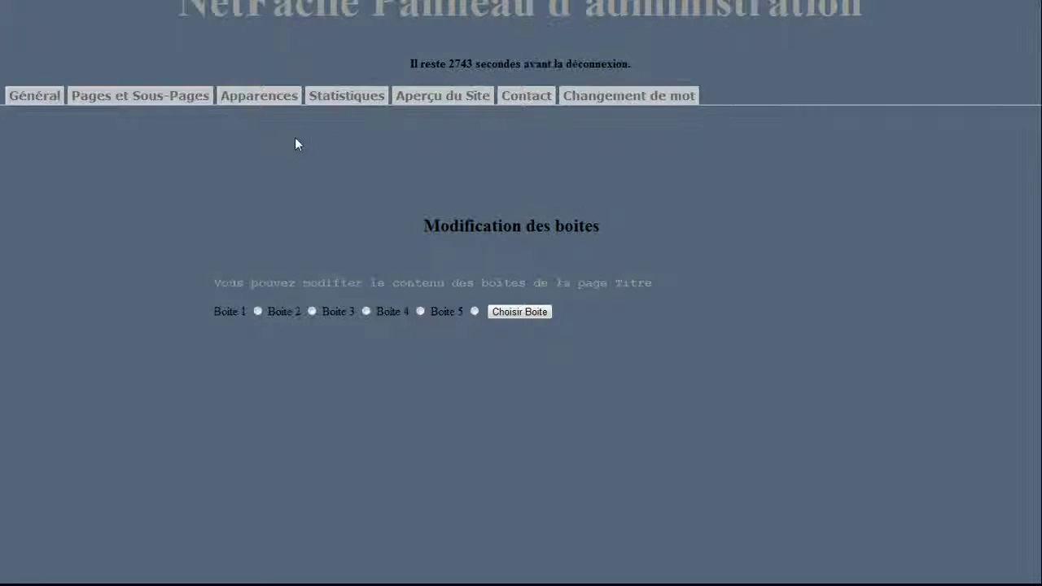
scroll(295, 144, "up", 1)
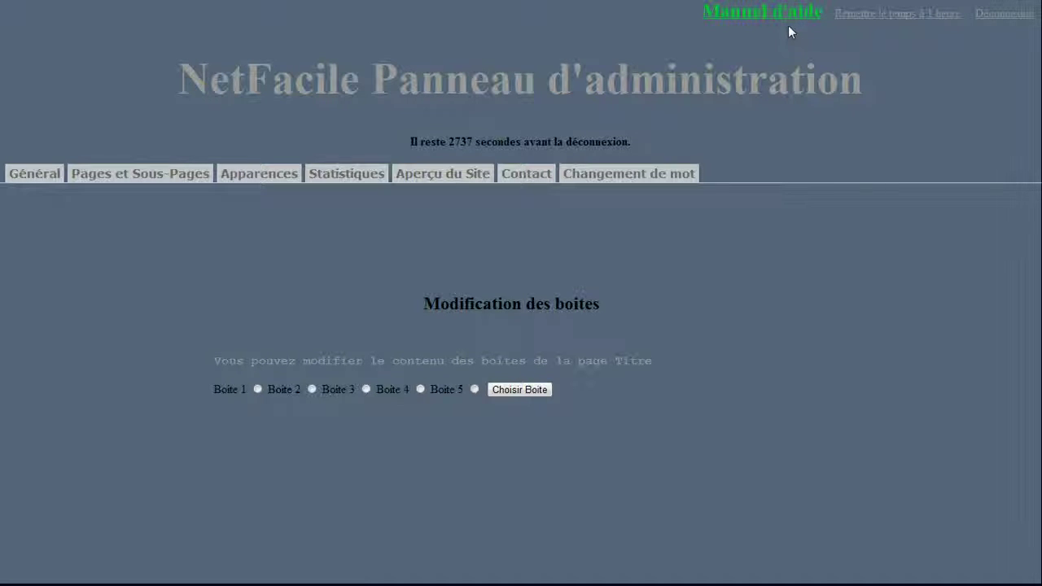
left_click(274, 187)
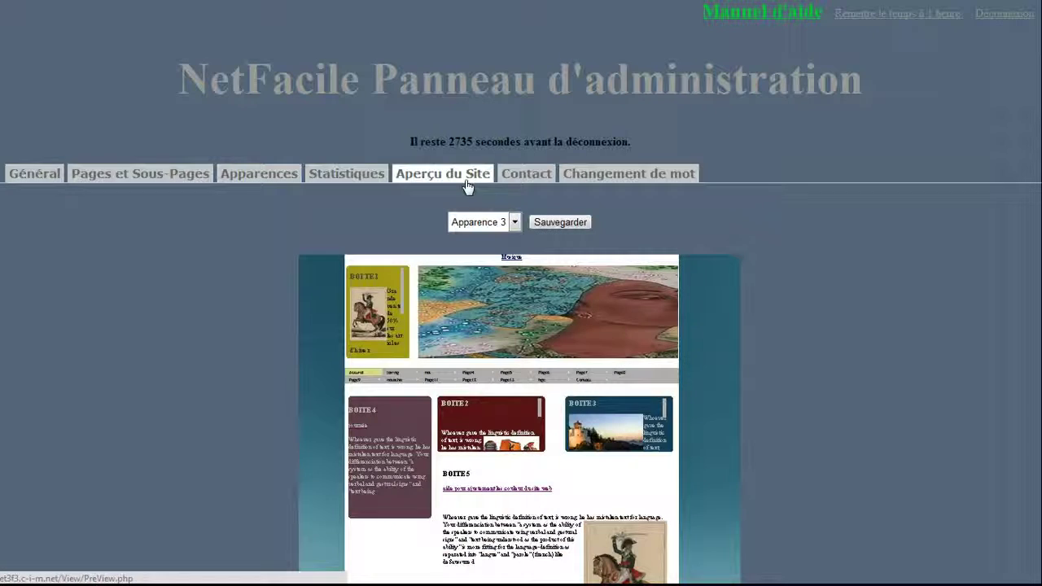
left_click(502, 225)
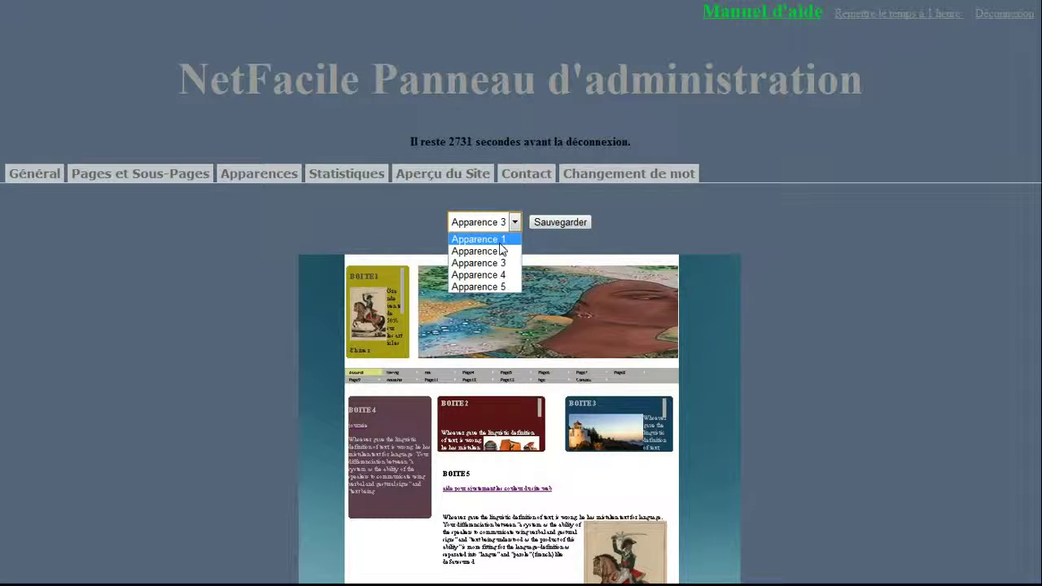
left_click(501, 243)
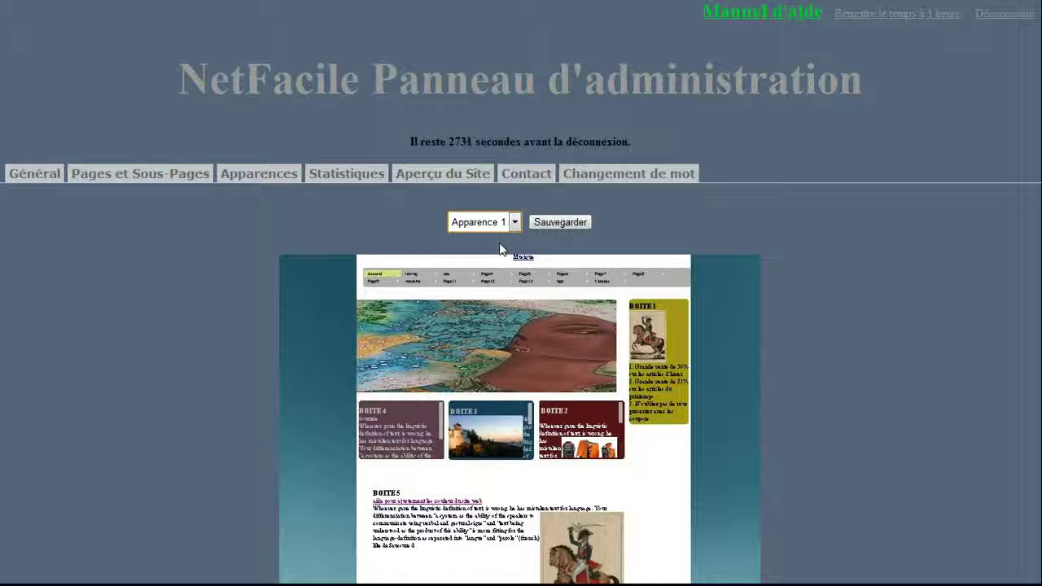
left_click(561, 222)
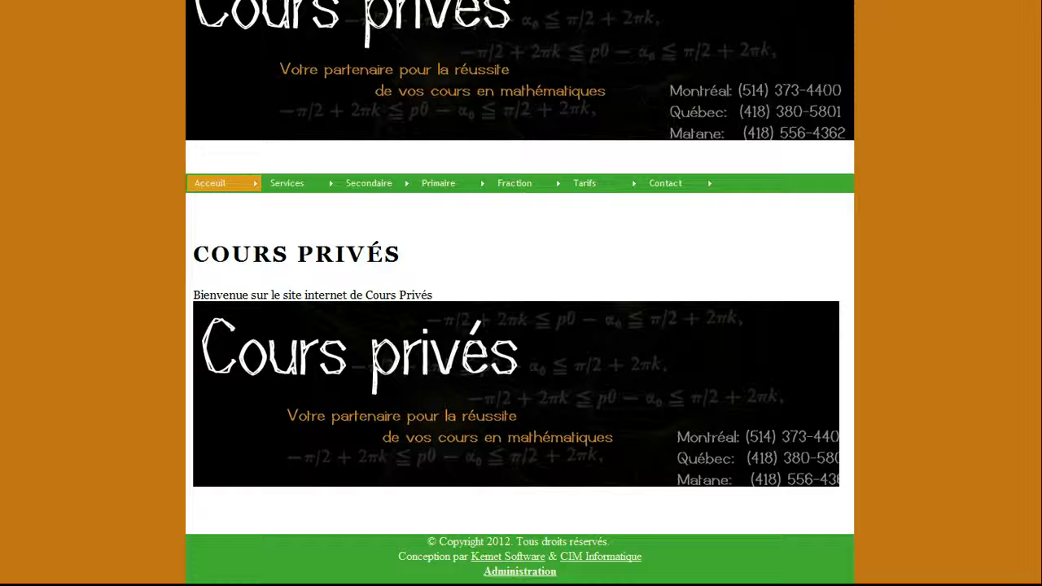
- Return to the administration panel and open the site preview, Aperçu du Site
key("Return")
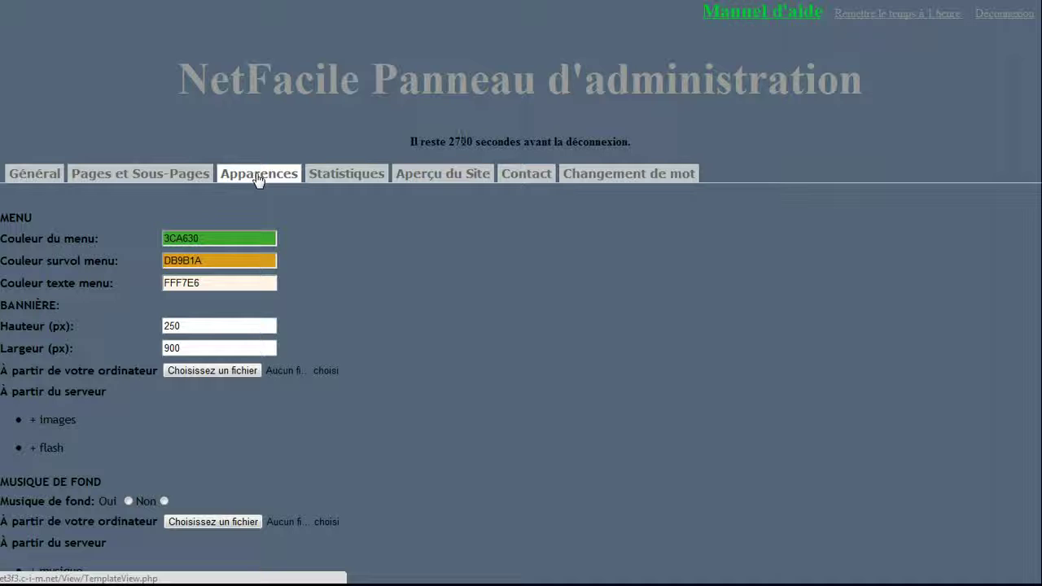
left_click(461, 176)
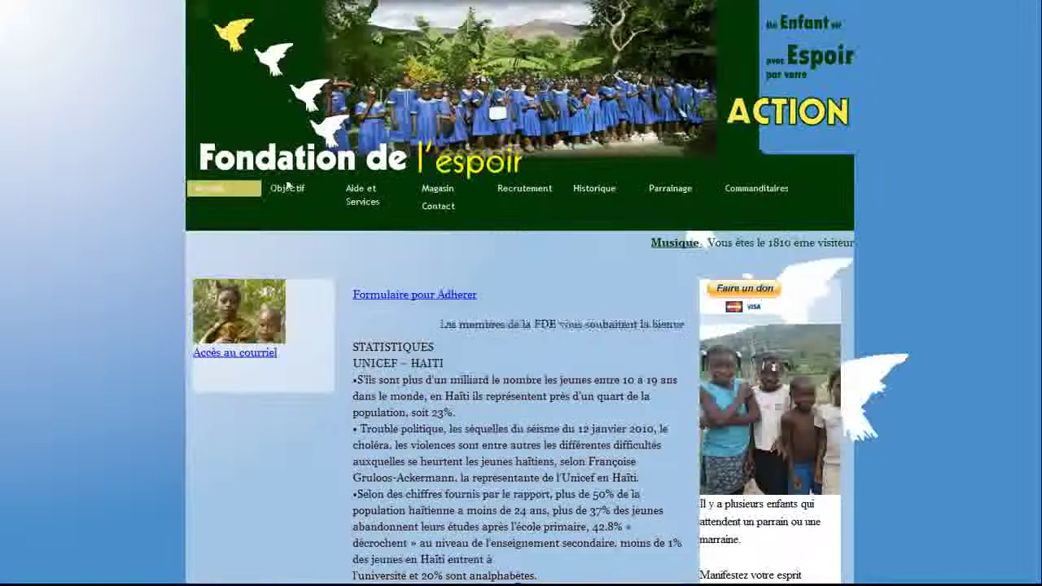
- Look through the Fondation de l'espoir example home page, from its banner and menu down to the images
scroll(477, 300, "down", 5)
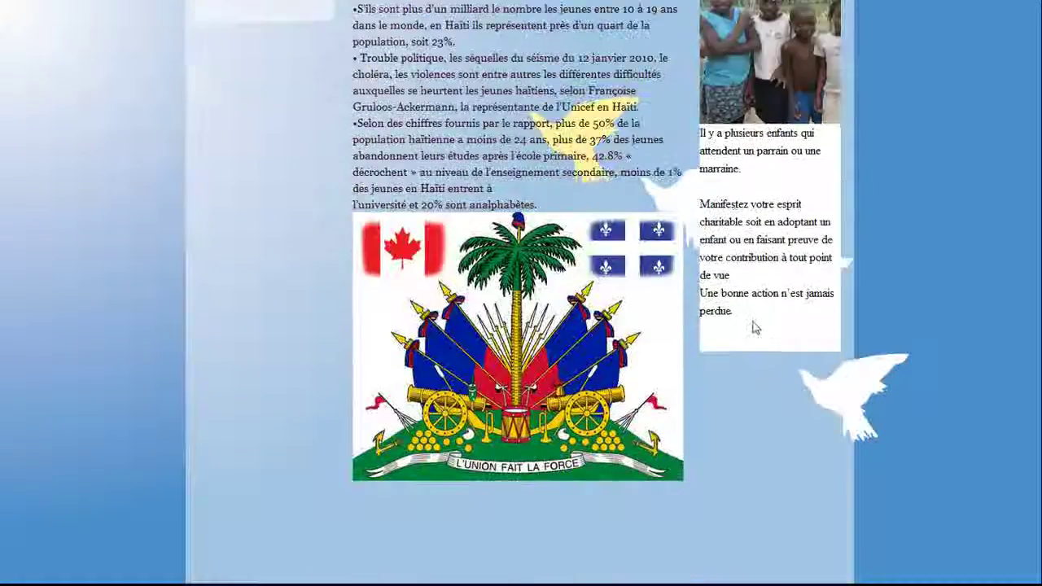
scroll(754, 327, "up", 4)
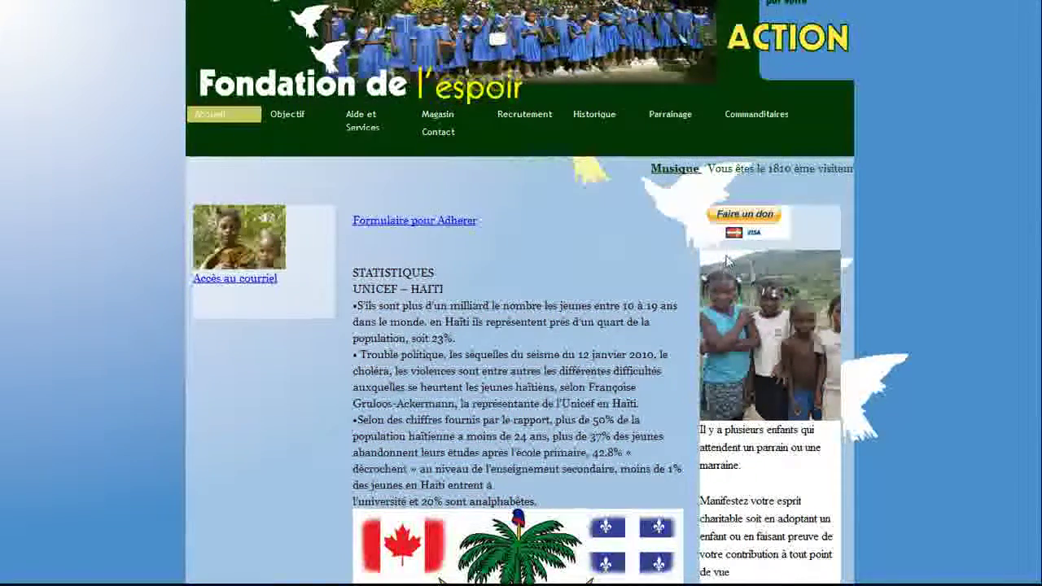
scroll(724, 254, "up", 1)
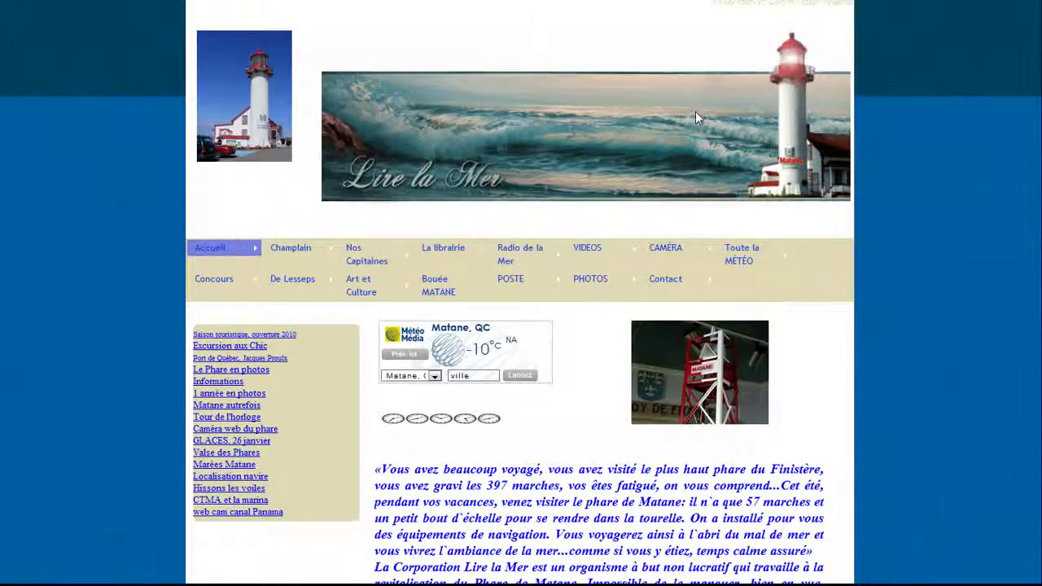
- Examine the Lire la Mer example site's home page, including its text, photos and navigation menu
scroll(694, 114, "down", 5)
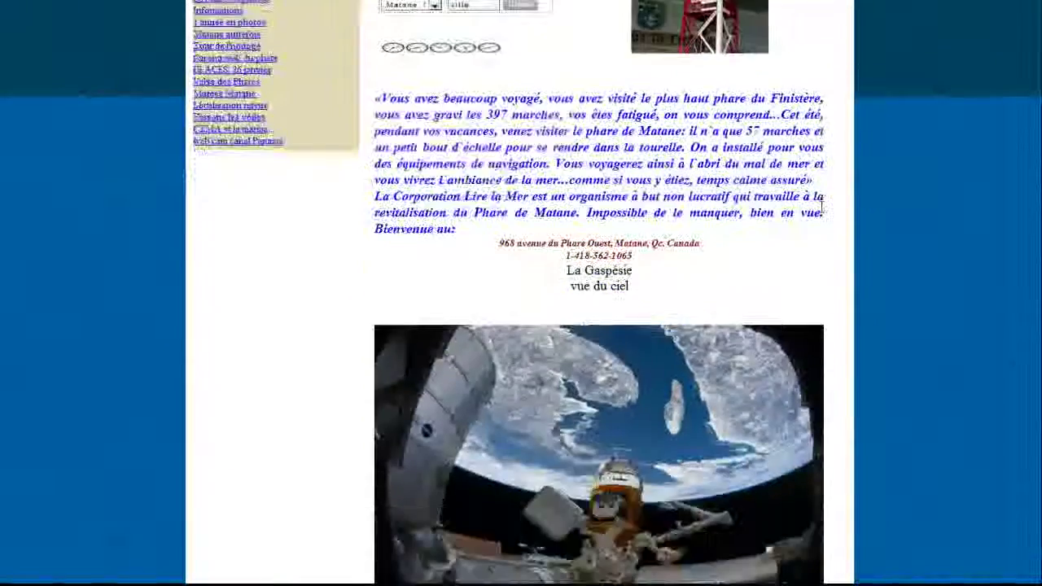
scroll(821, 207, "down", 6)
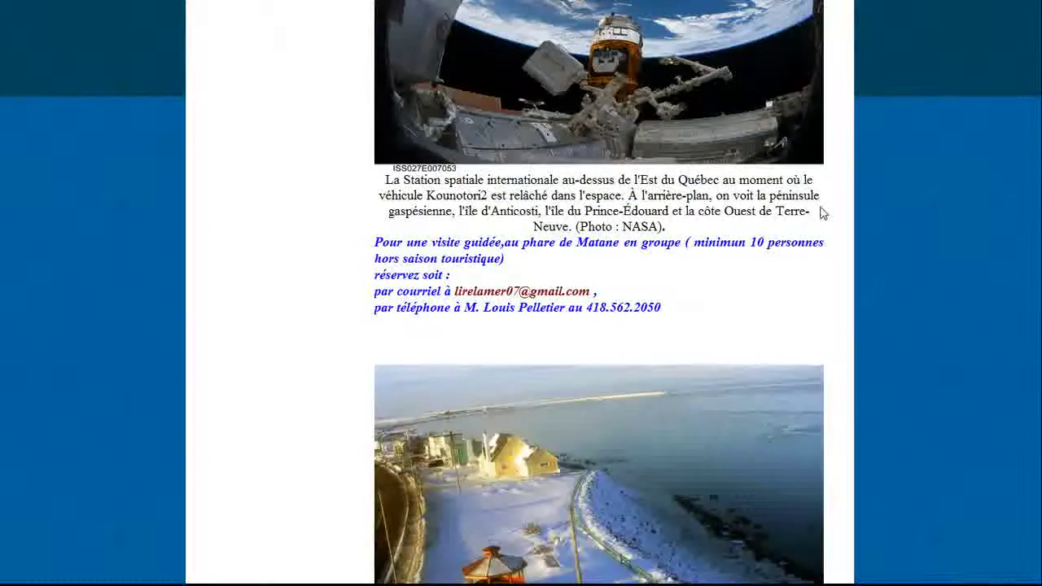
scroll(822, 213, "down", 2)
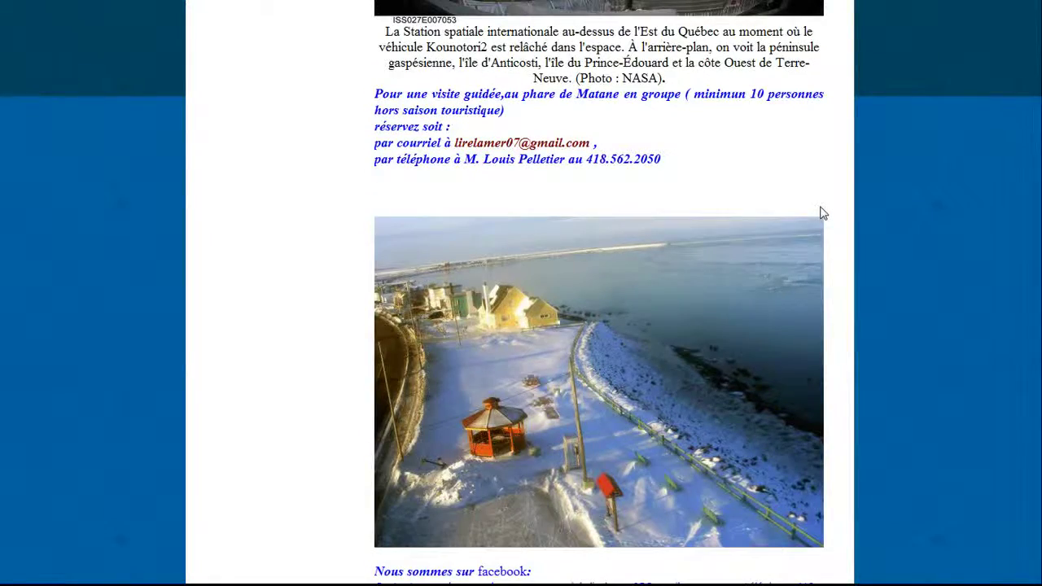
scroll(822, 214, "up", 11)
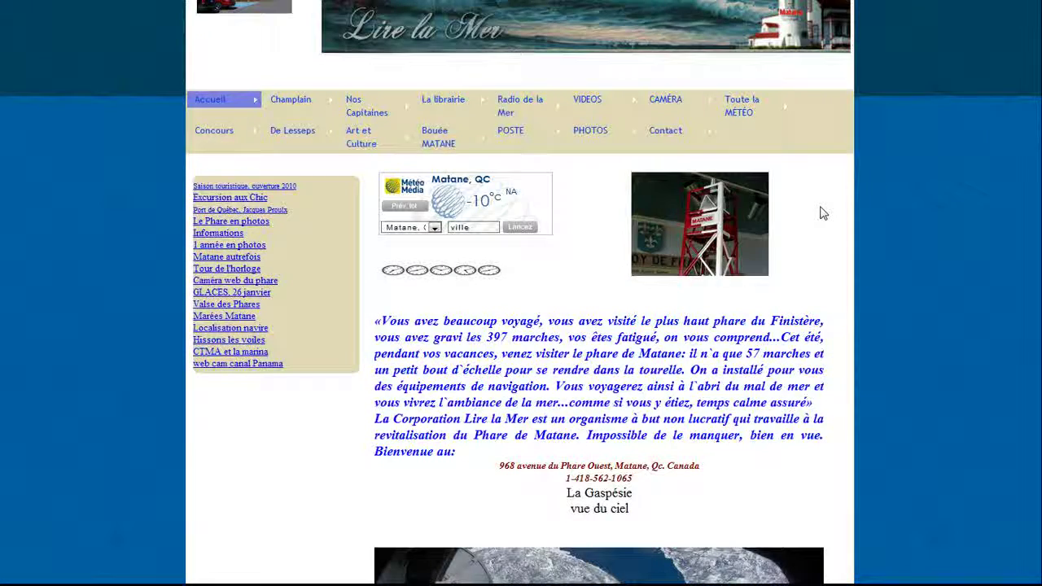
scroll(821, 214, "up", 2)
mouse_move(693, 258)
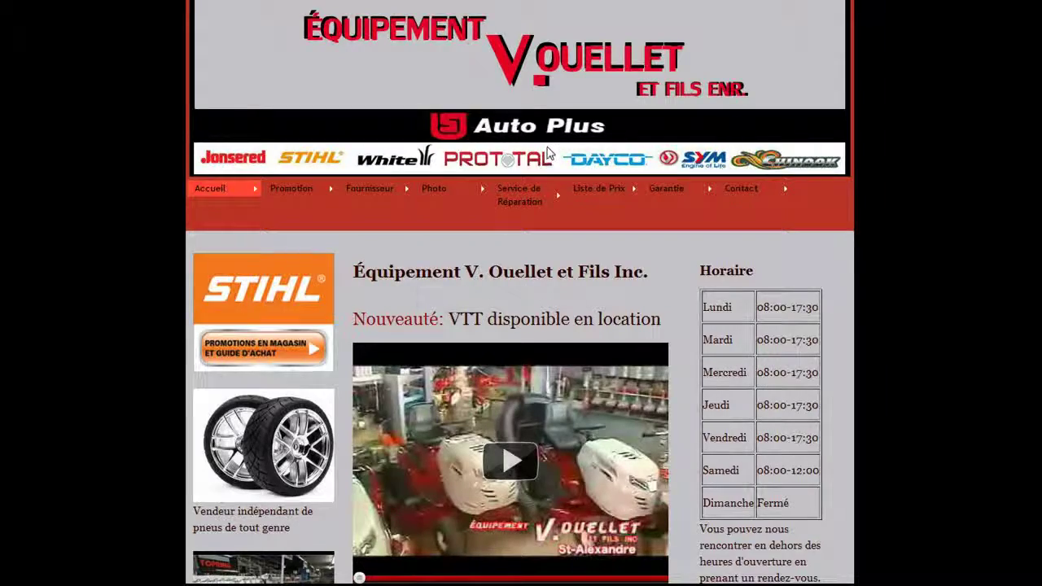
- Browse the Équipement V. Ouellet example home page and show the Réalisations submenu on the Denis Décoration site
scroll(548, 153, "down", 6)
scroll(551, 147, "up", 6)
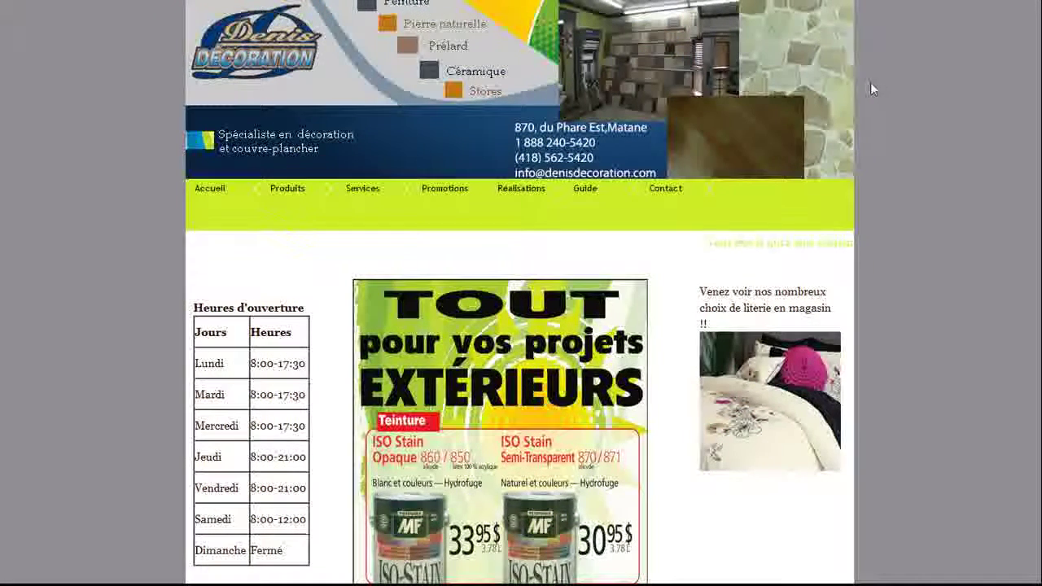
mouse_move(553, 204)
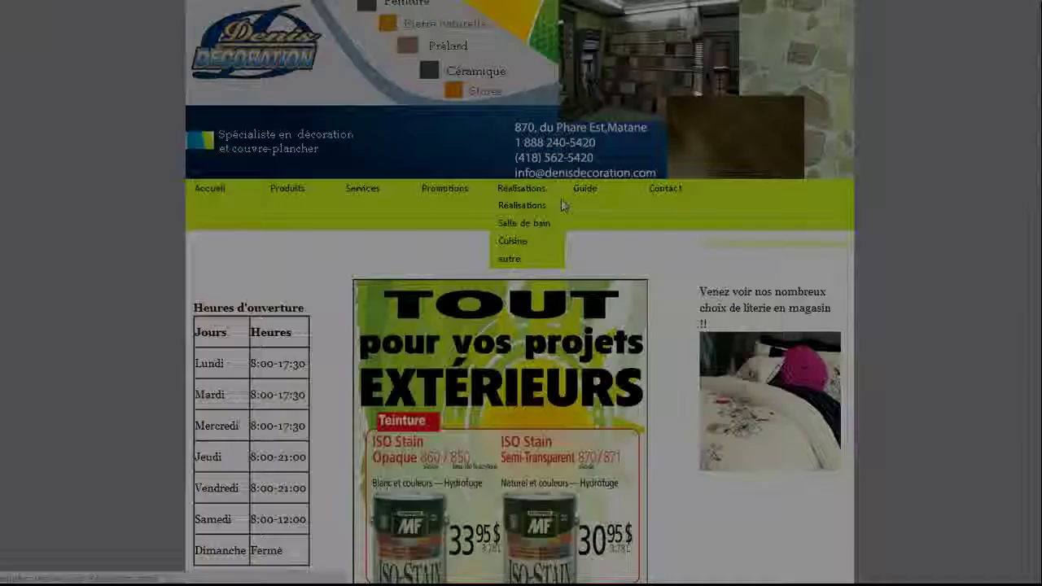